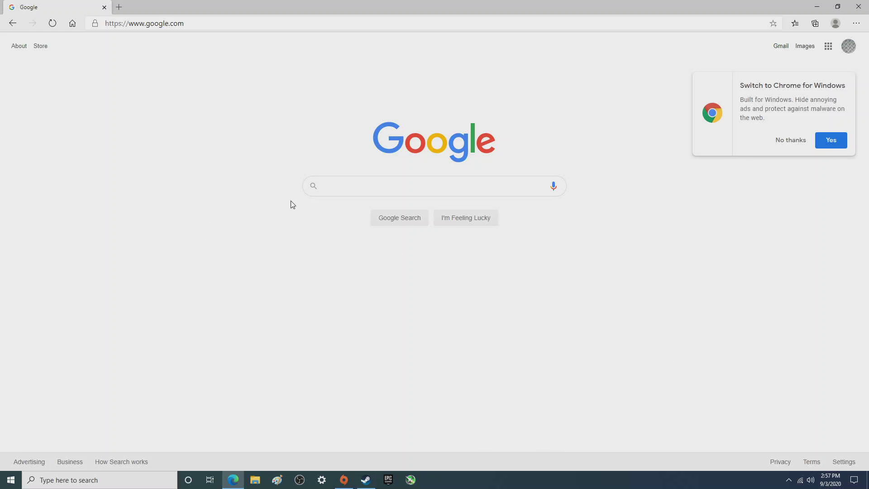
# Step: Search Google for 'asrock z490m-itx/ac'
pyautogui.click(341, 190)
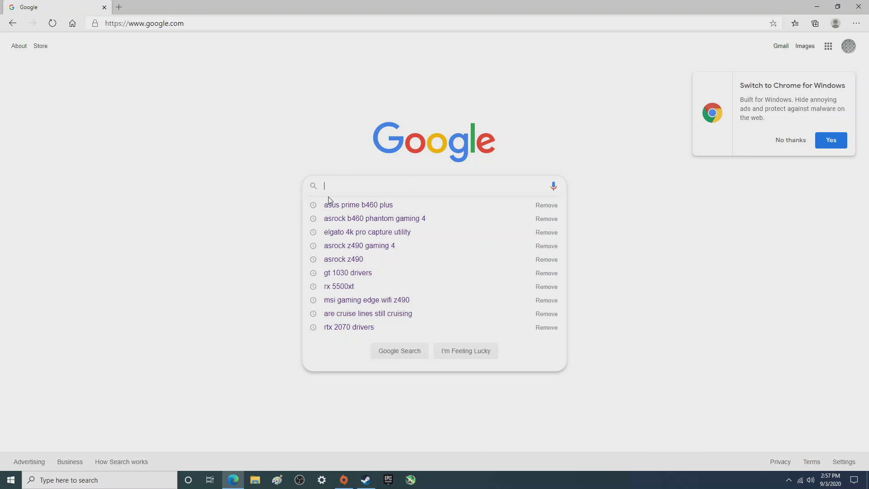
pyautogui.write('asrock')
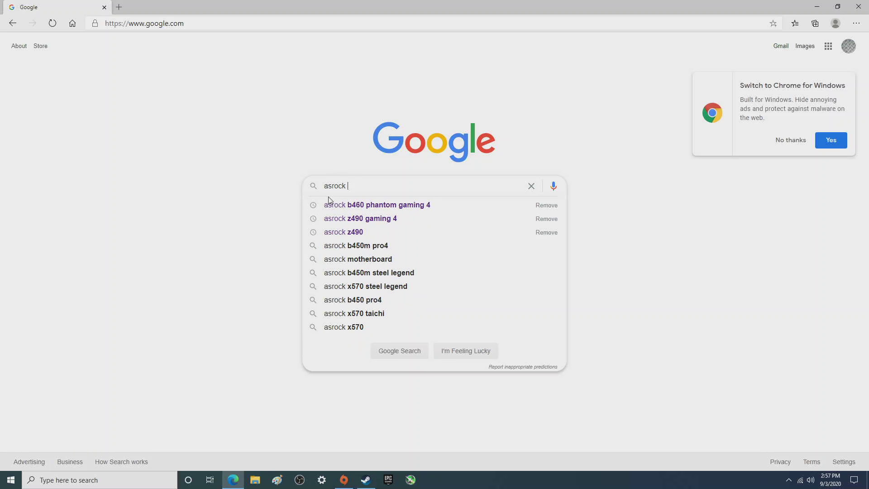
pyautogui.write(' z490')
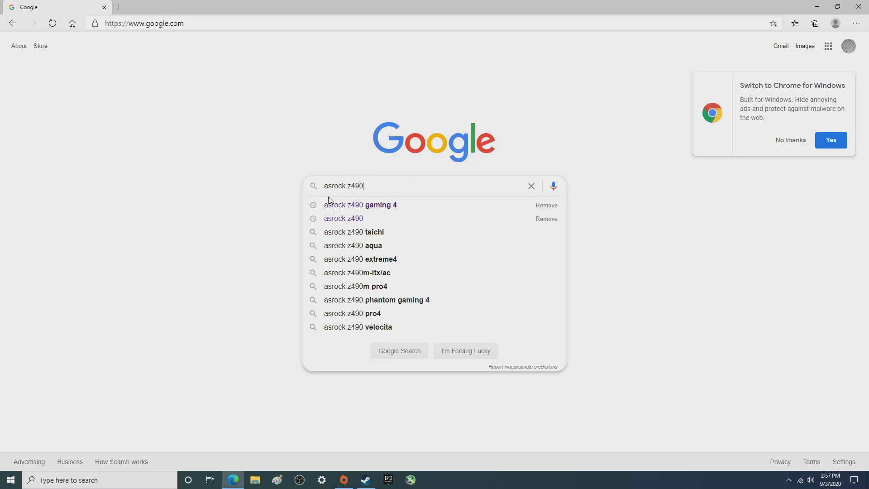
pyautogui.write('m-')
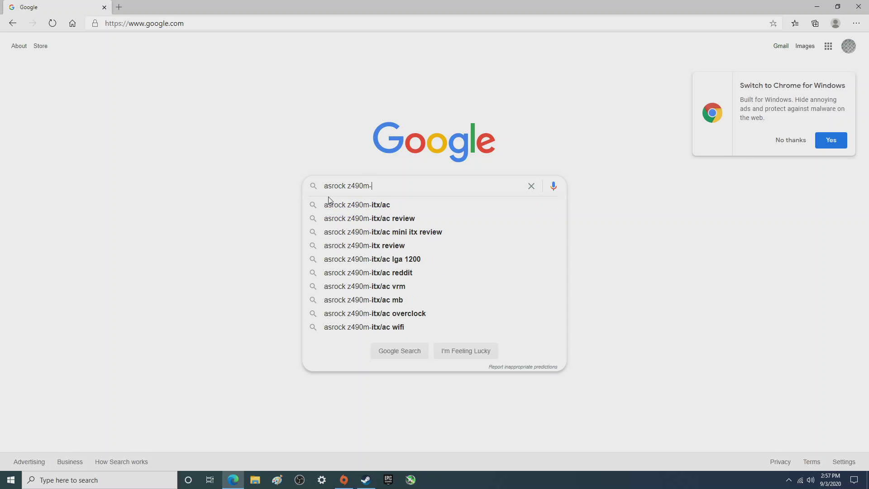
pyautogui.write('itx')
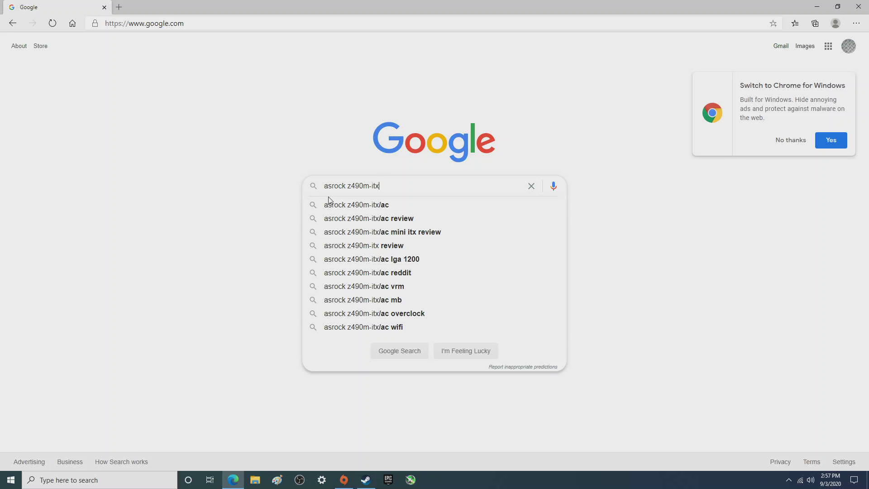
pyautogui.write('/ac')
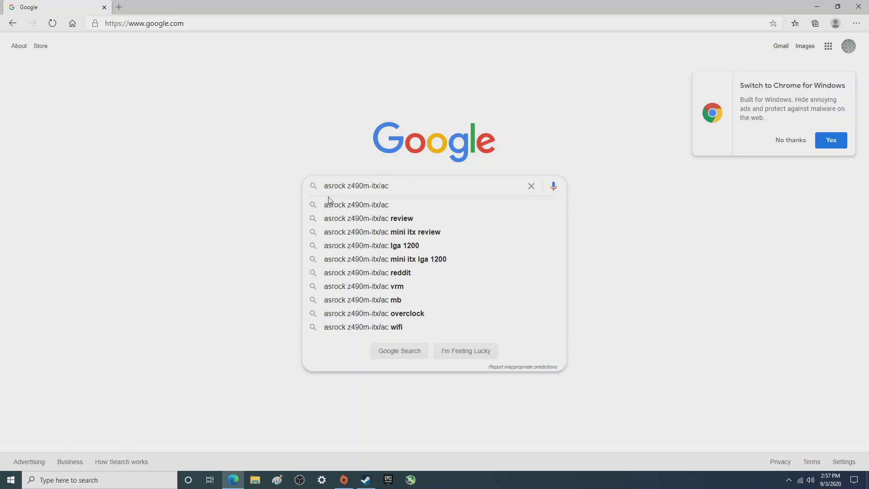
pyautogui.press('Return')
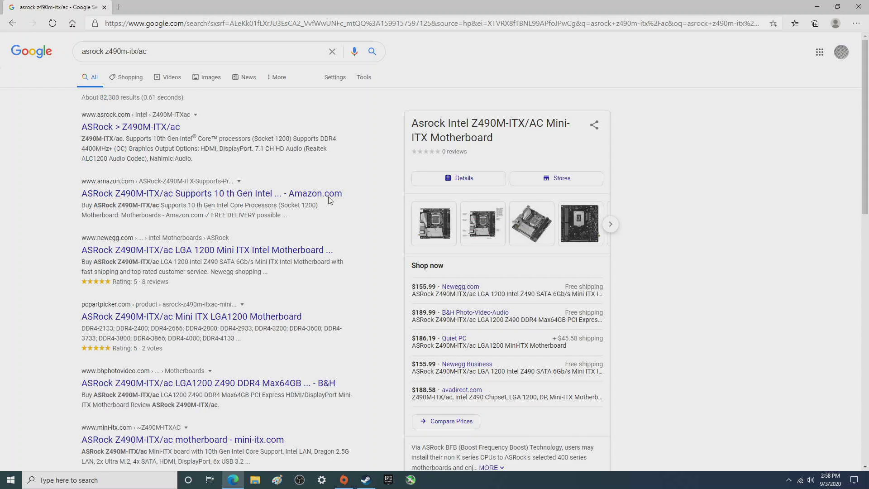
# Step: Open the 'ASRock > Z490M-ITX/ac' result to reach the official asrock.com product page
pyautogui.click(162, 135)
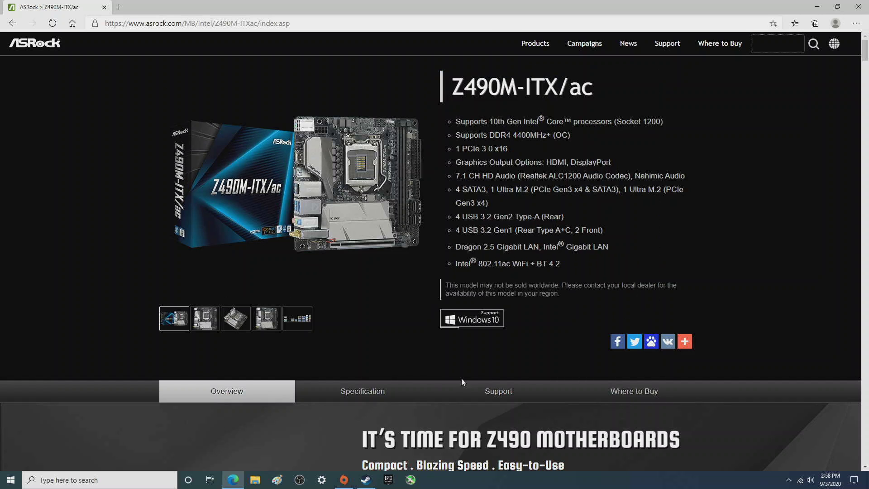
# Step: Go through Support and CPU Support List to the BIOS table listing versions 1.30, 1.20 and 1.10
pyautogui.click(493, 397)
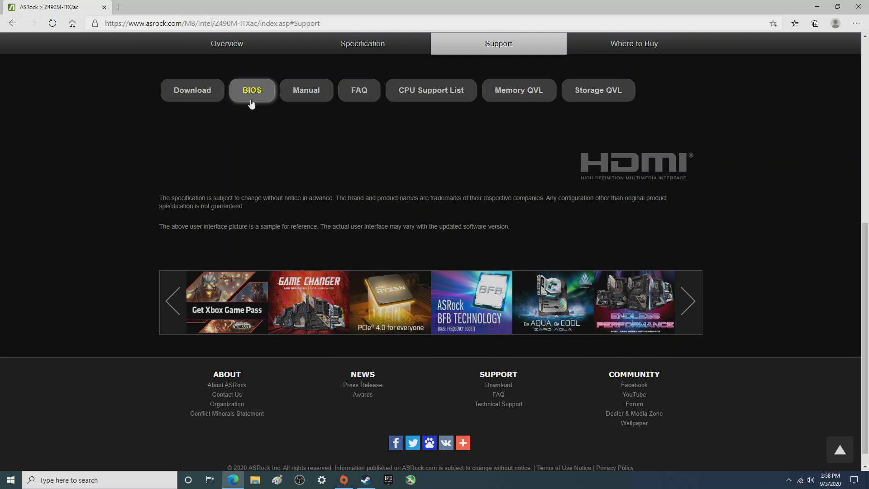
pyautogui.click(409, 97)
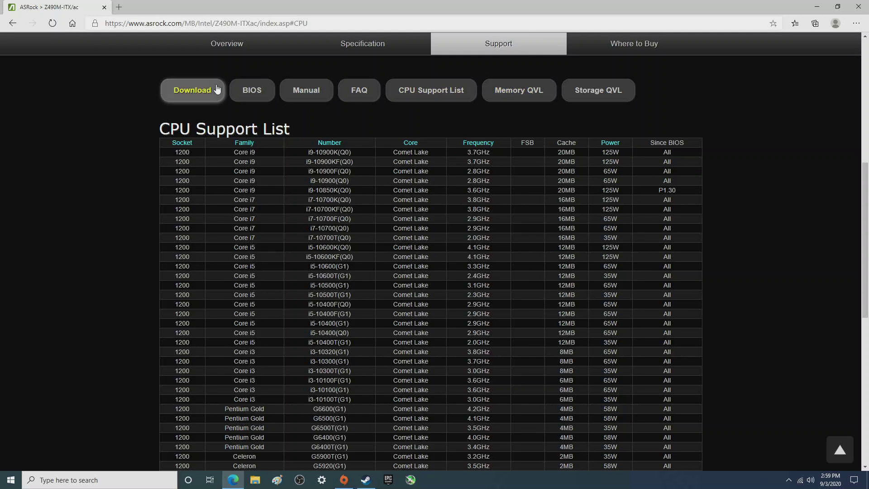
pyautogui.click(254, 92)
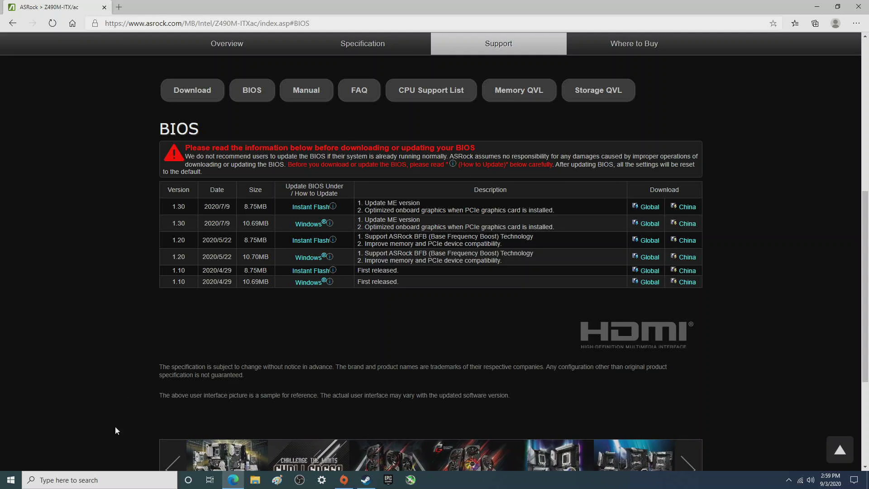
# Step: Launch System Information from a Windows search for 'sys' to check the installed BIOS version
pyautogui.click(109, 478)
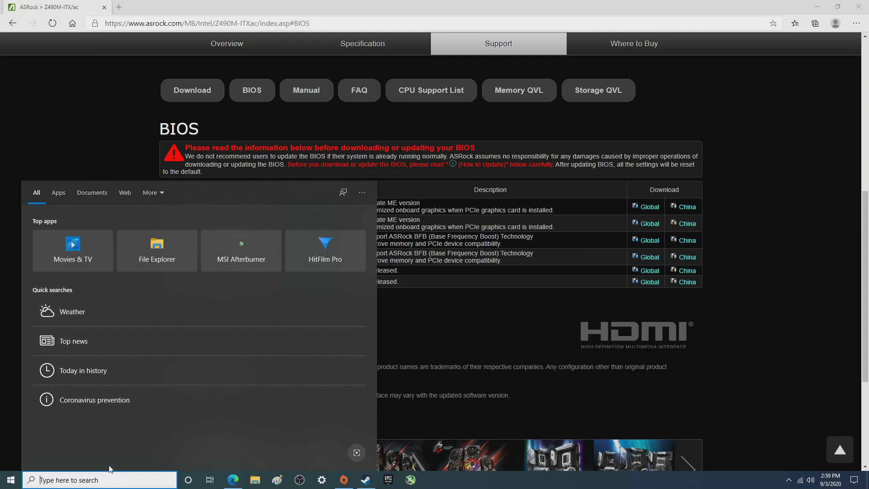
pyautogui.write('s')
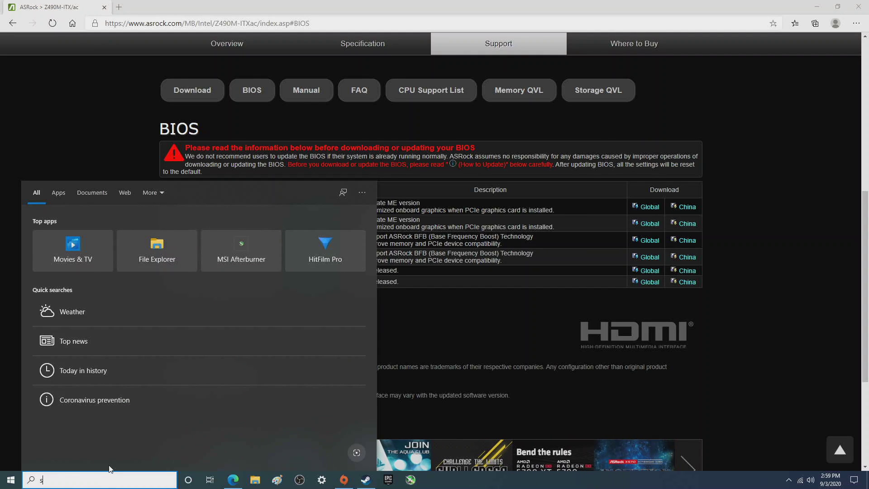
pyautogui.write('ys')
pyautogui.press('Return')
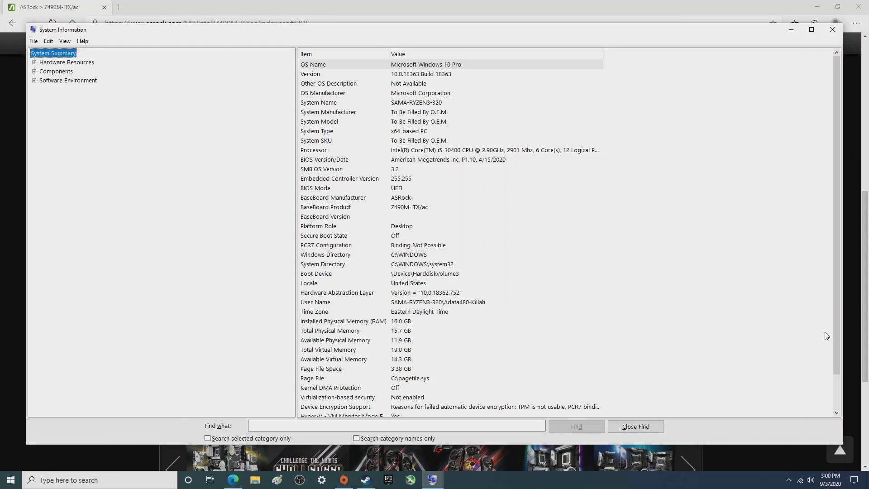
pyautogui.click(856, 364)
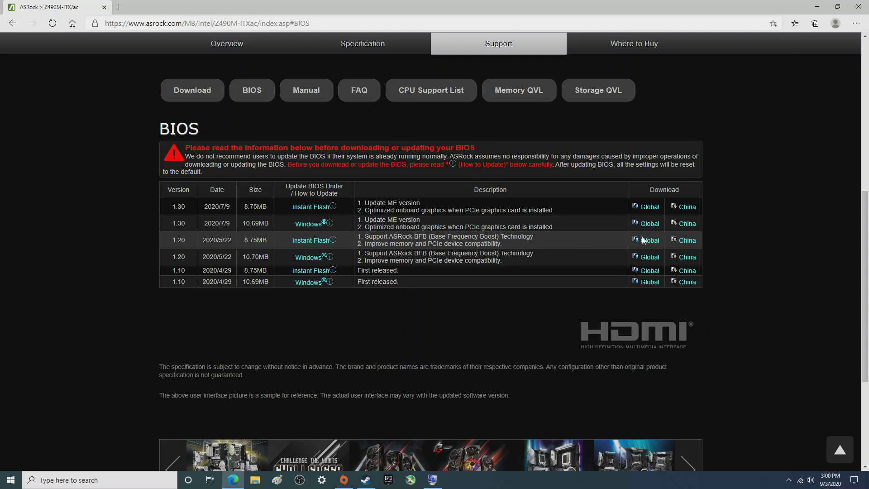
# Step: Download the BIOS 1.30 Windows package from the Global link and bring up the finished download's options
pyautogui.click(651, 226)
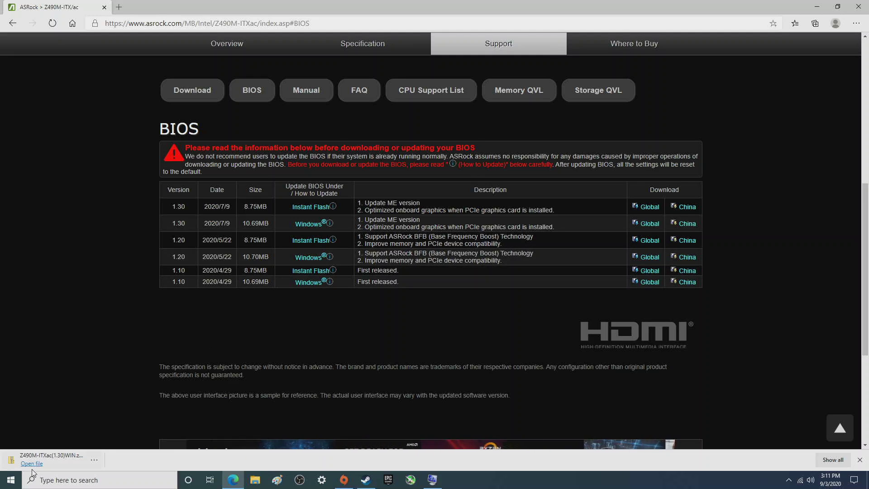
pyautogui.click(93, 465)
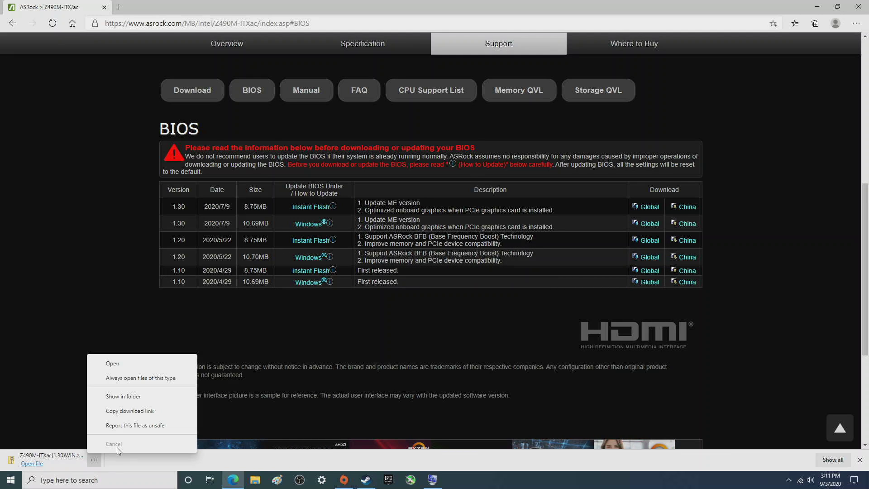
# Step: Show the Z490M-ITXac(1.30)WIN zip in its folder and extract it to the suggested location
pyautogui.click(145, 397)
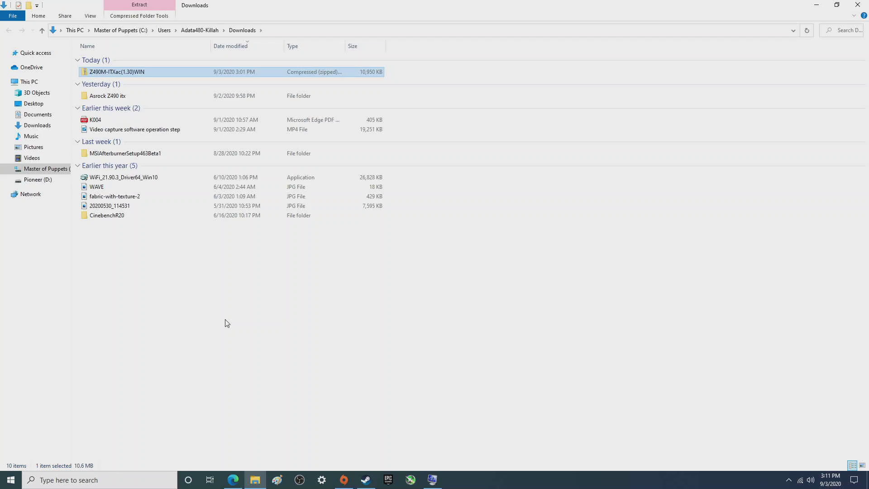
pyautogui.rightClick(161, 78)
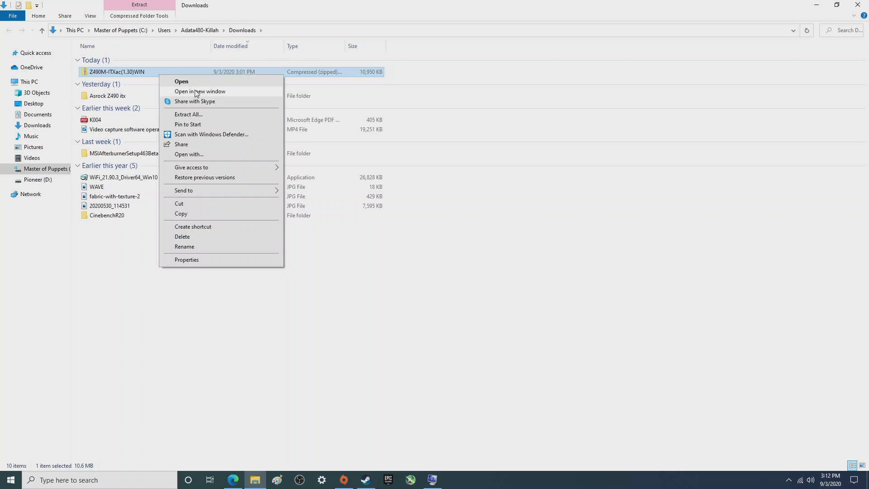
pyautogui.click(190, 116)
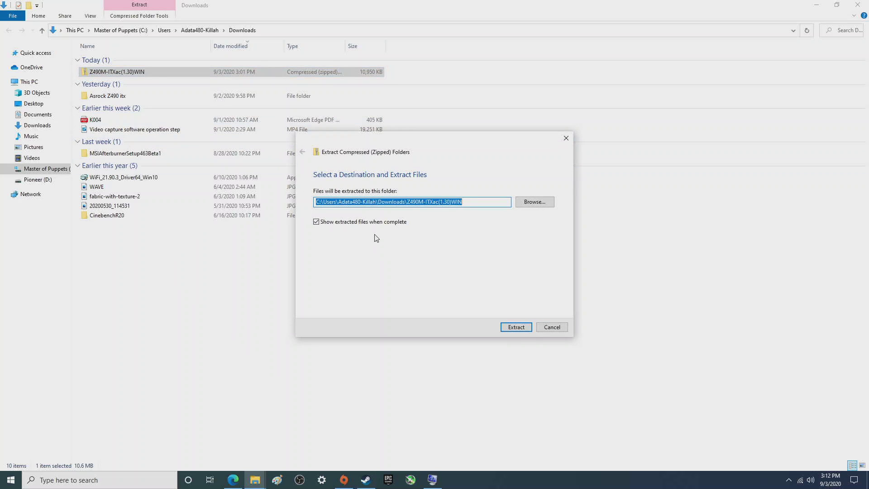
pyautogui.click(517, 327)
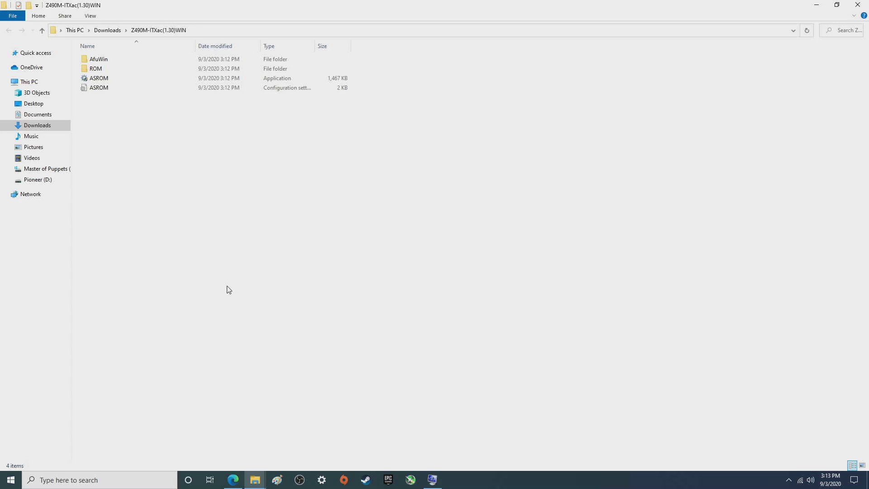
# Step: Run ASROM.exe from the extracted Z490M-ITXac(1.30)WIN folder
pyautogui.doubleClick(101, 80)
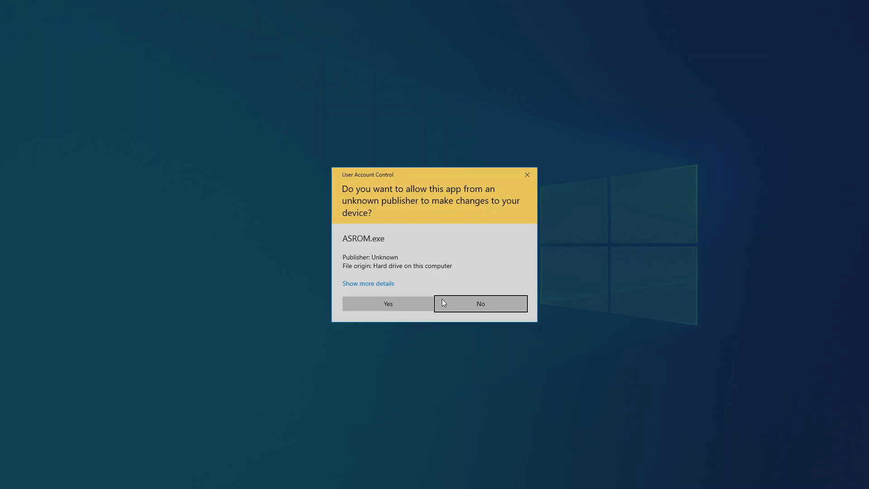
# Step: Approve the User Account Control prompt so ASROM.exe can make changes
pyautogui.click(375, 309)
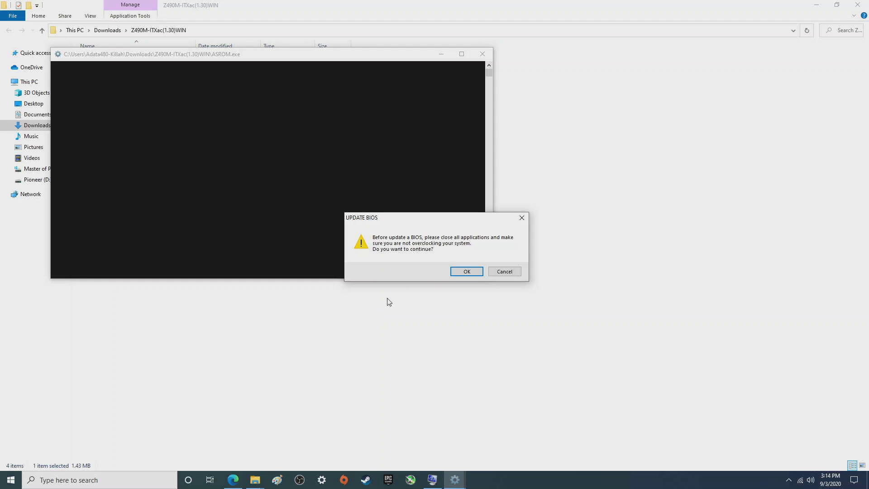
# Step: Accept the UPDATE BIOS warning and answer Y to shut down so the flash can begin
pyautogui.click(468, 270)
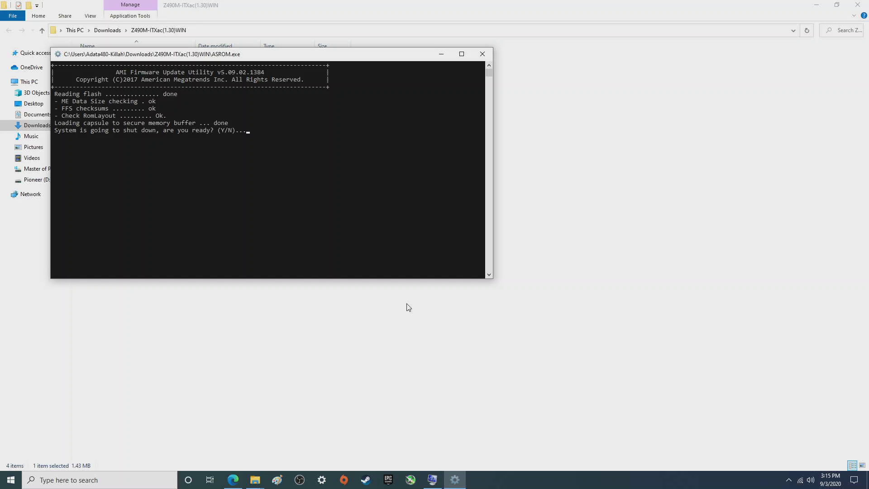
pyautogui.press('y')
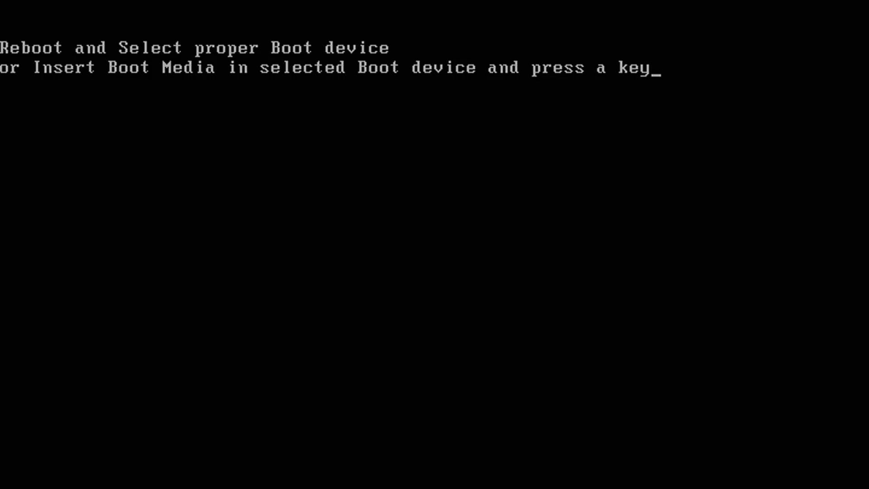
# Step: Press Enter twice at the 'Reboot and Select proper Boot device' error to retry booting
pyautogui.press('Return')
pyautogui.press('Return')
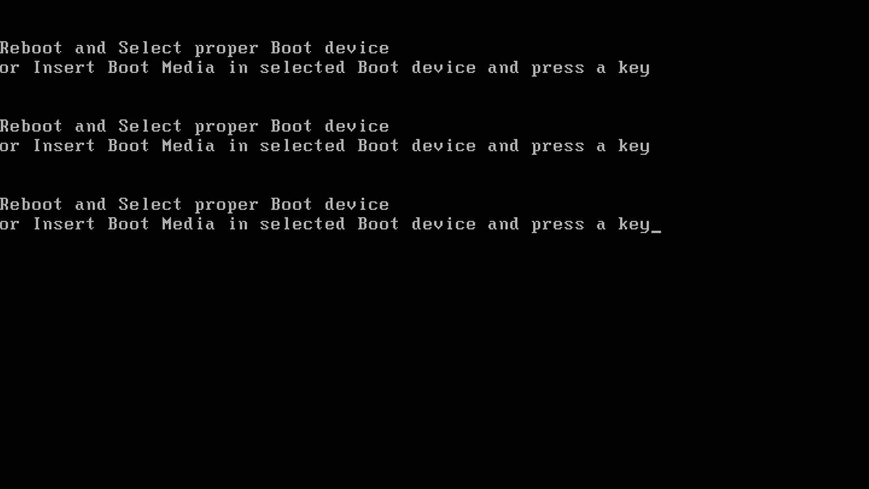
pyautogui.press('Return')
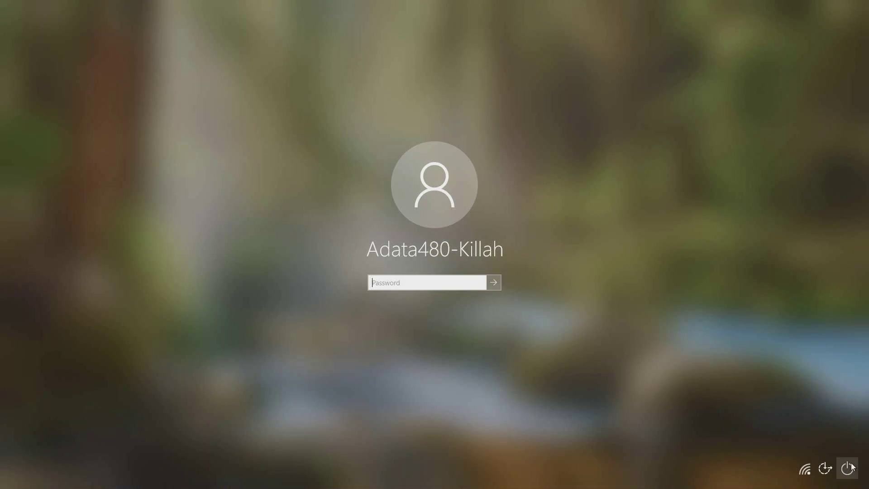
# Step: Restart Windows from the login screen's power menu to boot back into UEFI setup
pyautogui.click(853, 467)
pyautogui.click(843, 445)
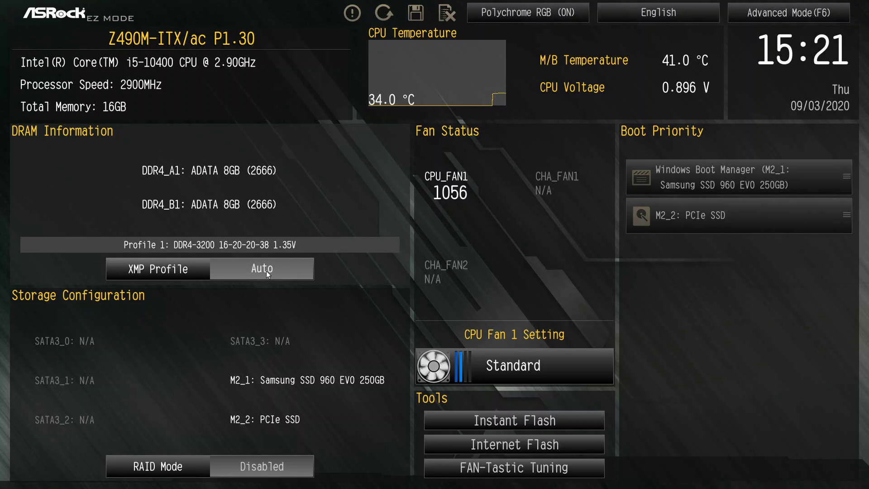
# Step: Flip the EZ Mode XMP toggle from Auto to Profile 1 for DDR4-3200 memory
pyautogui.click(265, 270)
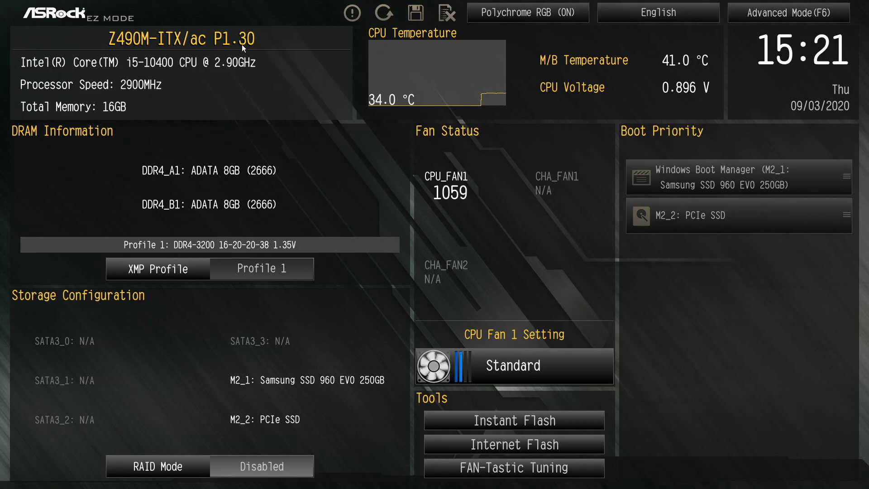
# Step: Choose Save Changes and Exit from the Exit menu in Advanced Mode
pyautogui.click(789, 15)
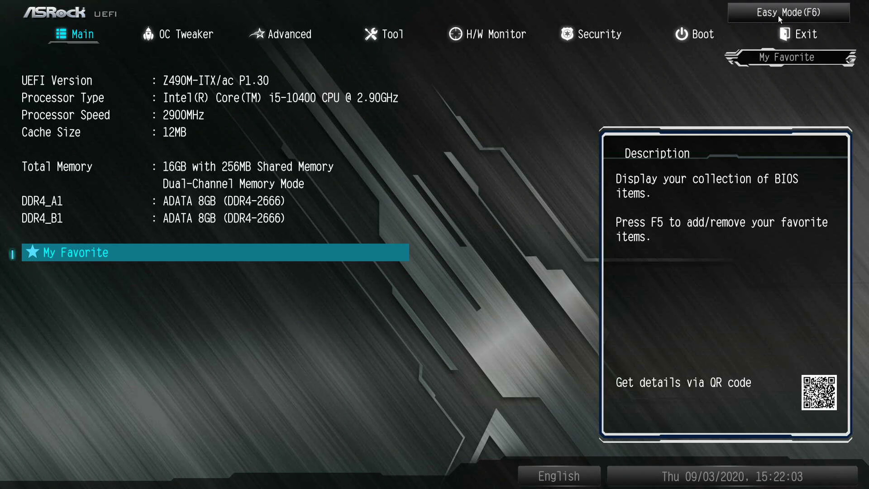
pyautogui.click(793, 37)
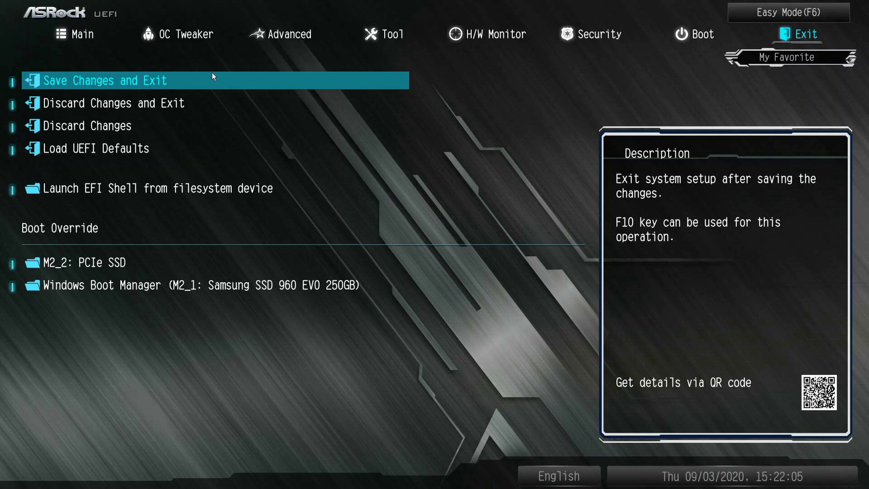
pyautogui.click(186, 82)
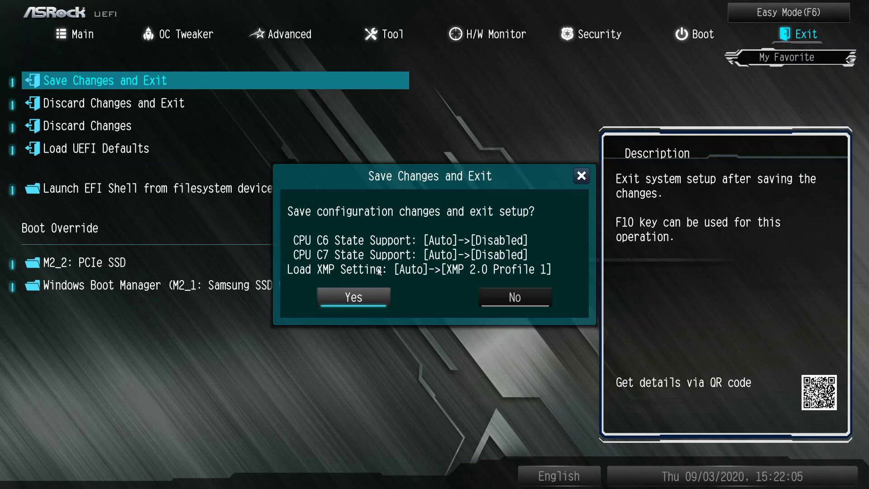